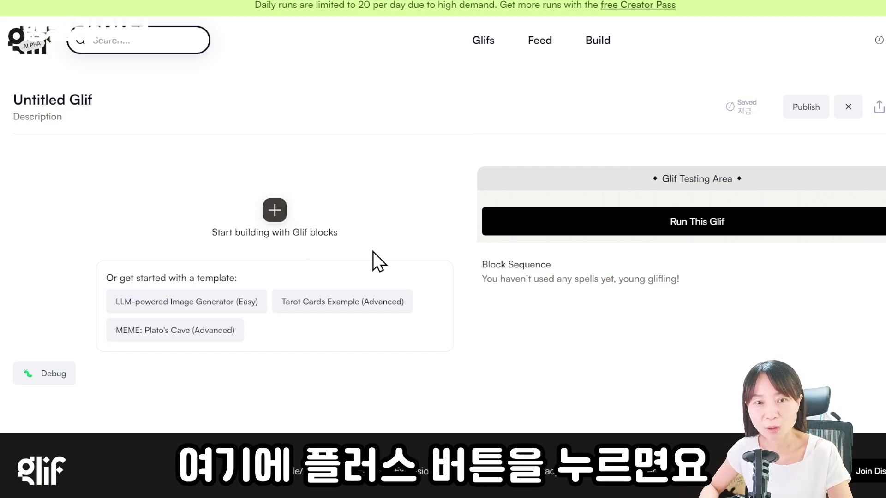
Add an Image Generator block to the untitled glif and set its image generation model to Flux Pro.
click(274, 210)
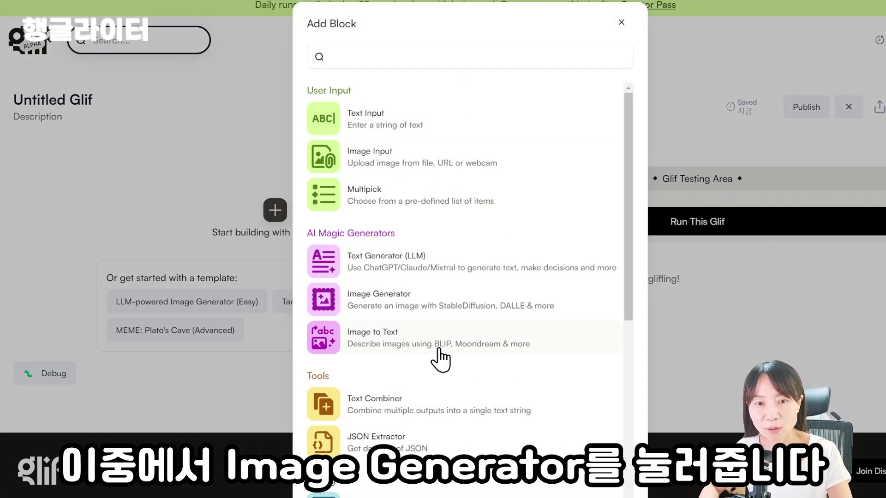
click(373, 315)
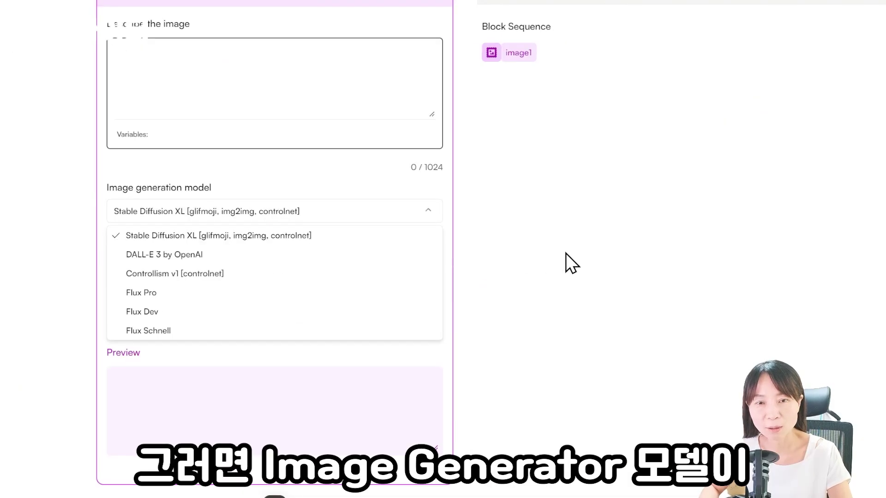
click(397, 216)
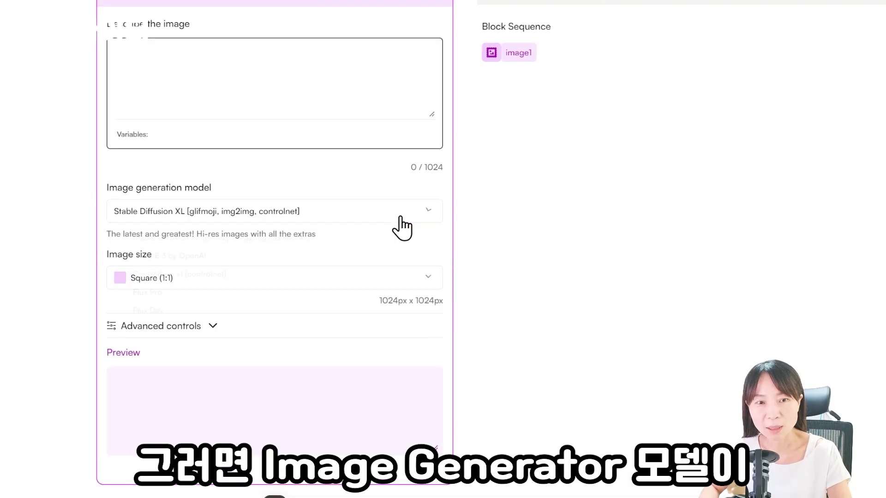
click(397, 217)
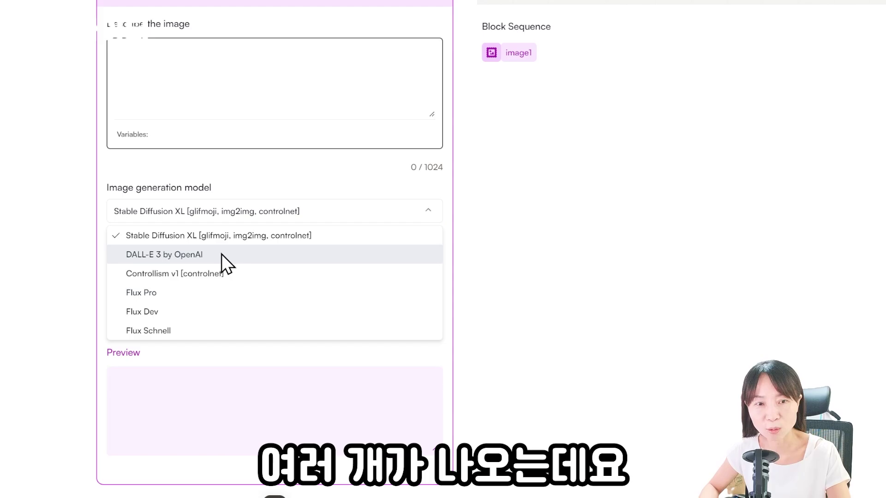
click(176, 294)
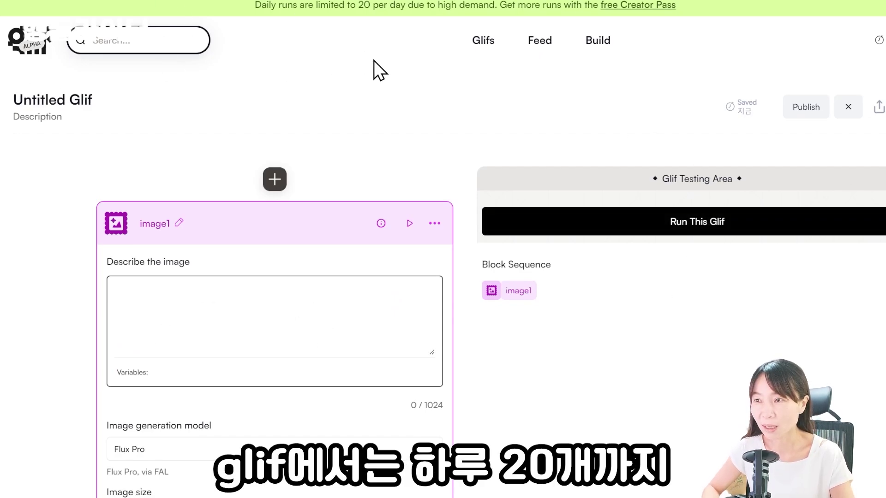
scroll(251, 327, down, 1)
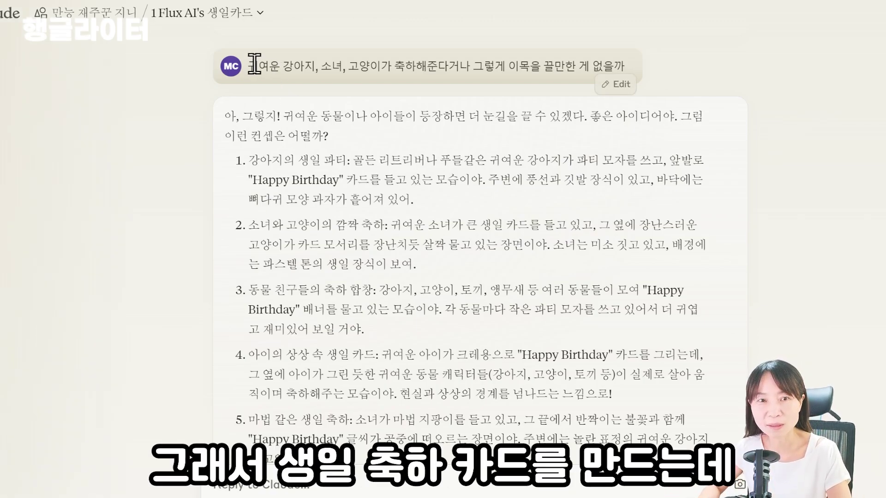
In the Claude birthday card chat, review the question about eye-catching ideas and the suggested puppy, girl-and-cat and animal friends concepts.
drag(254, 66, 591, 71)
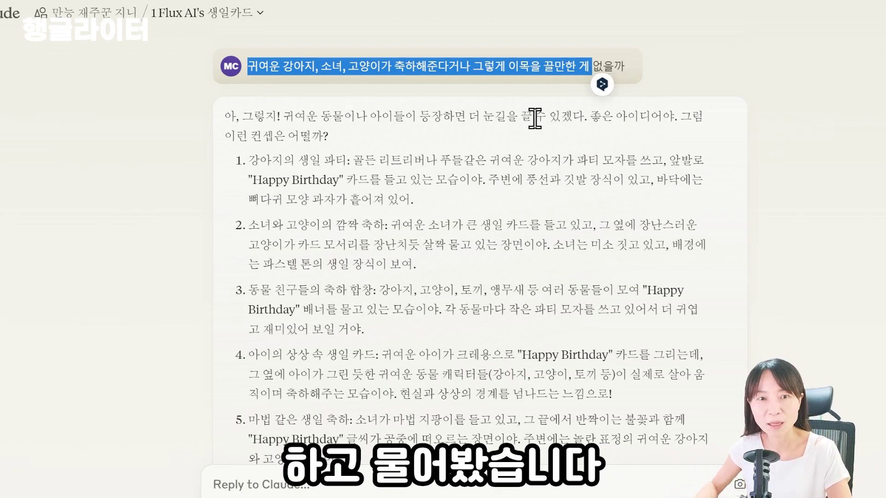
scroll(532, 121, down, 1)
scroll(318, 122, down, 5)
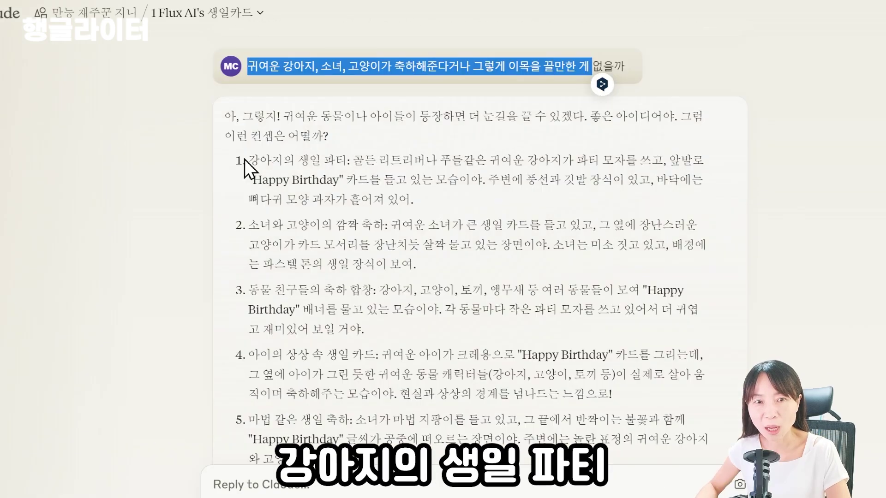
drag(248, 160, 340, 162)
scroll(277, 160, down, 1)
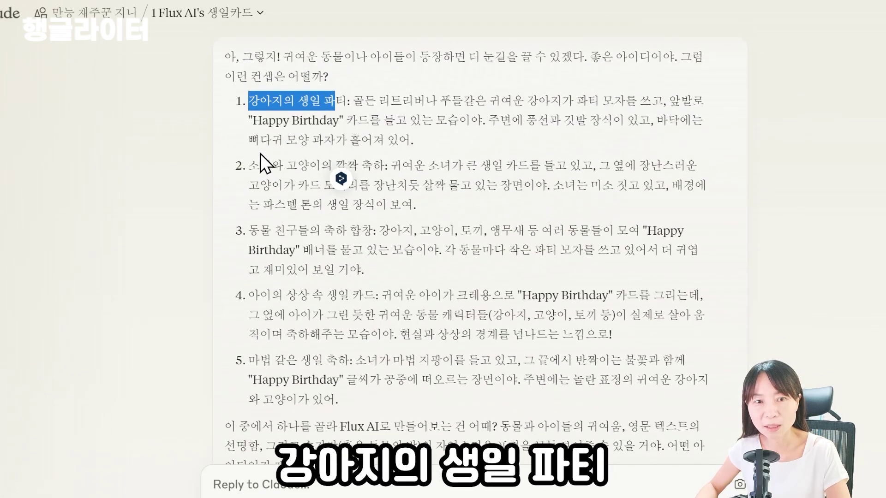
drag(249, 165, 395, 159)
scroll(395, 157, down, 1)
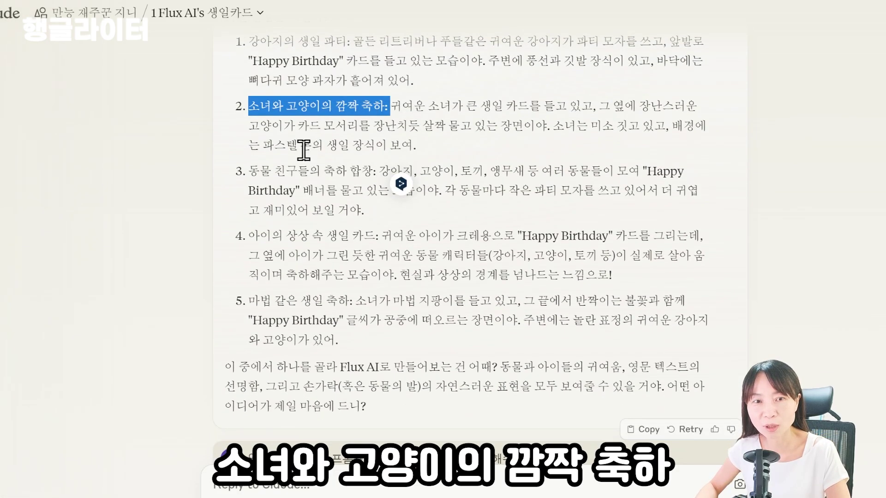
drag(261, 172, 326, 170)
scroll(337, 222, down, 4)
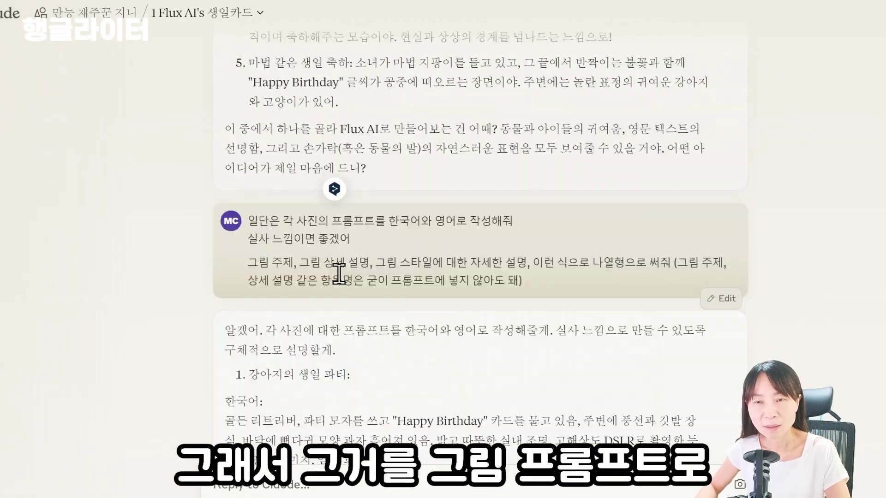
Examine the follow-up request for realistic Korean and English image prompts listing subject, detailed description and style.
scroll(439, 273, up, 1)
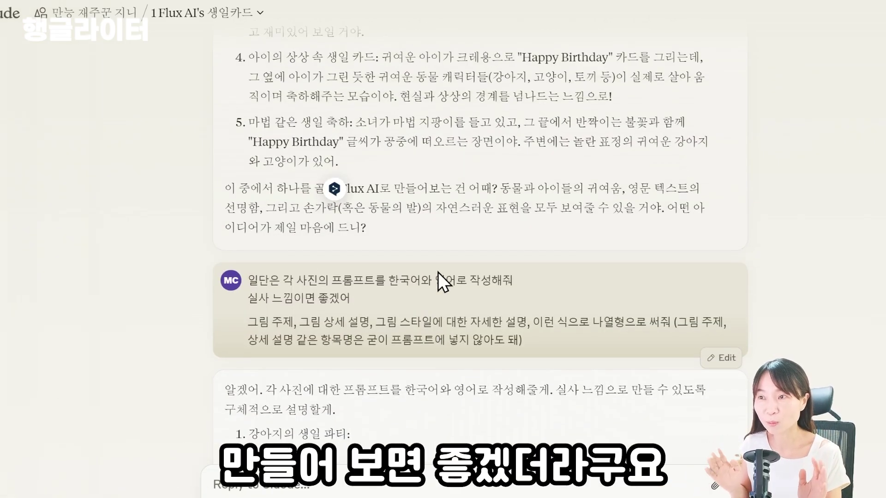
scroll(460, 304, down, 1)
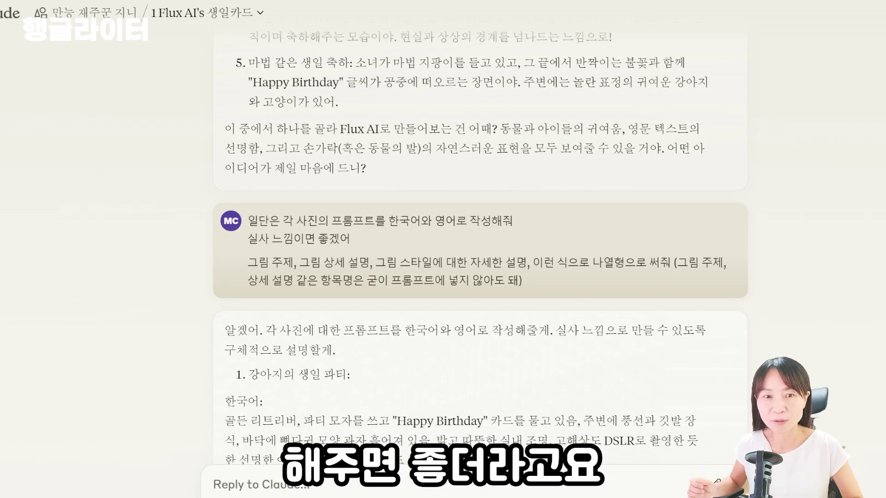
drag(249, 264, 450, 270)
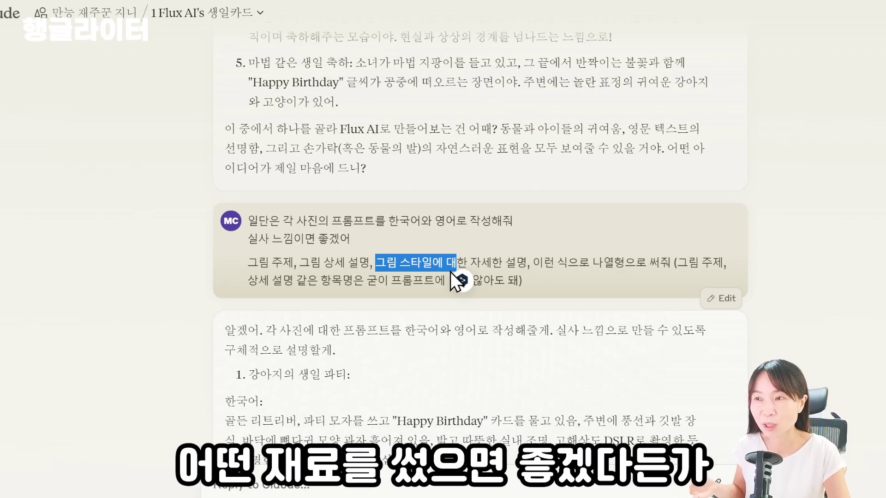
drag(376, 264, 510, 267)
click(551, 267)
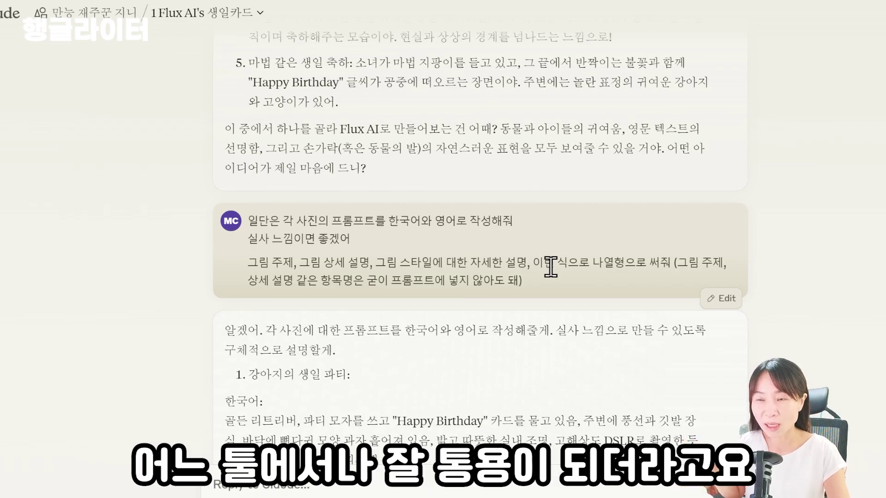
scroll(425, 346, down, 1)
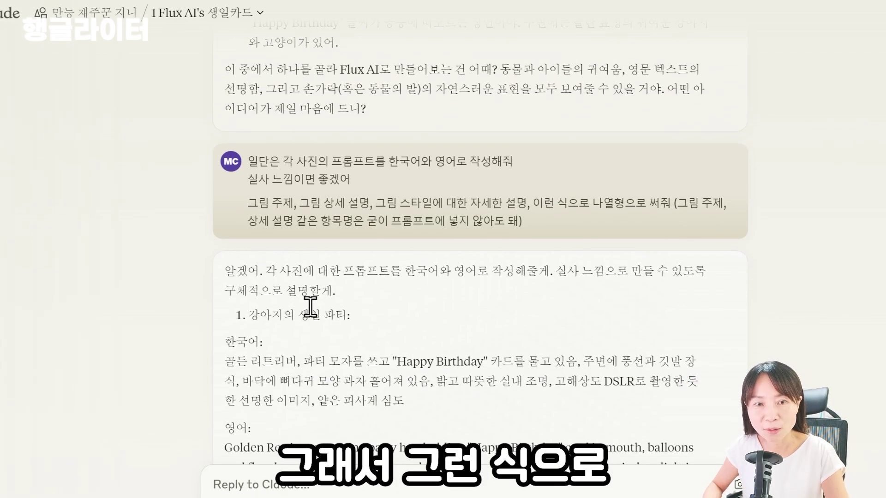
drag(258, 161, 456, 165)
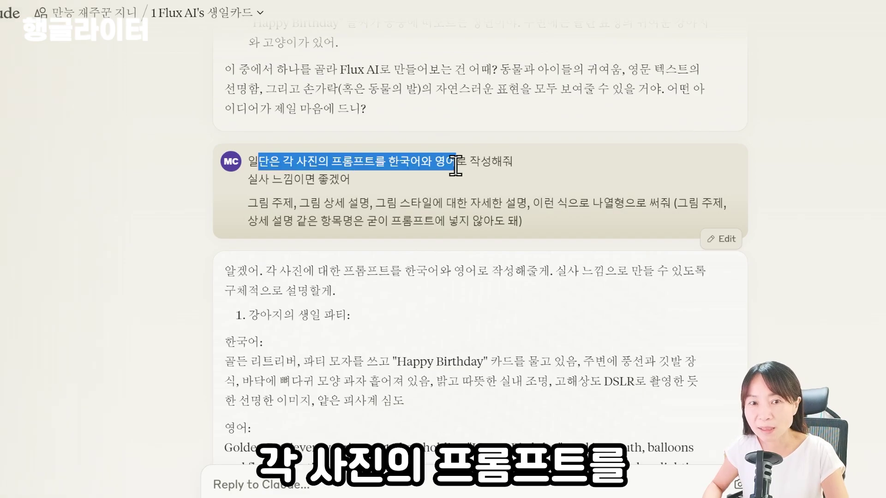
click(482, 171)
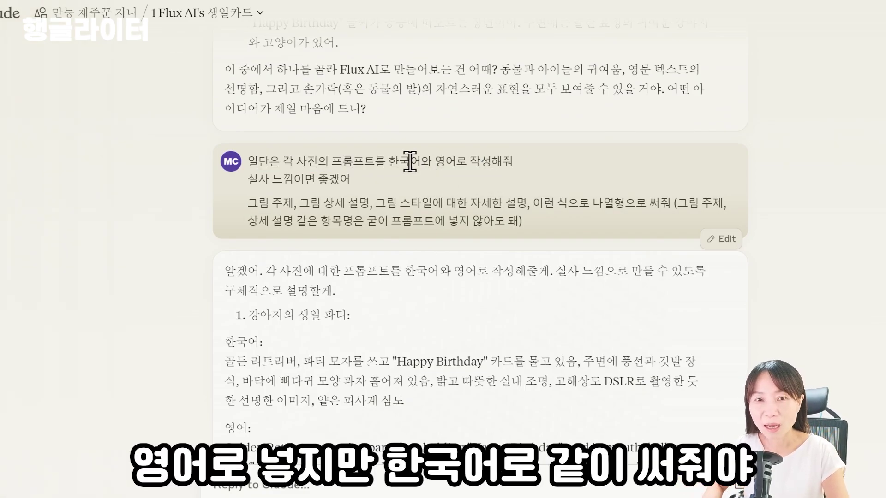
drag(390, 162, 427, 163)
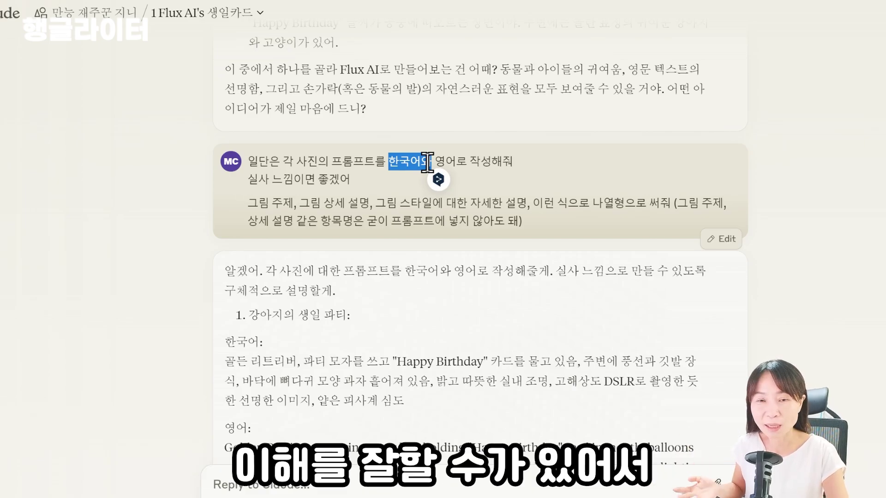
drag(283, 163, 516, 165)
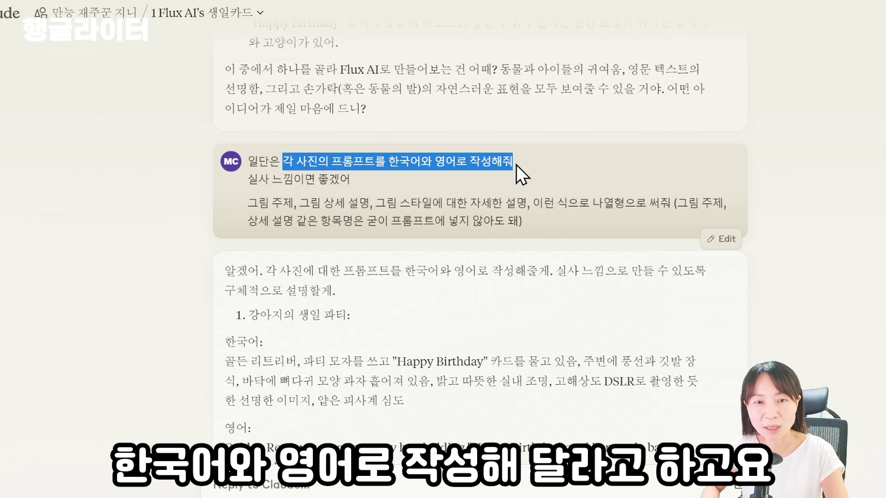
drag(248, 179, 271, 179)
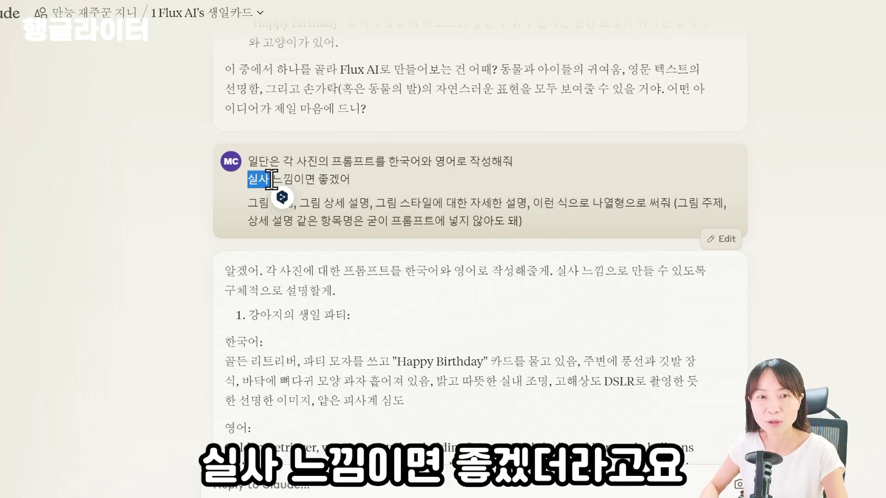
click(257, 179)
drag(255, 181, 376, 184)
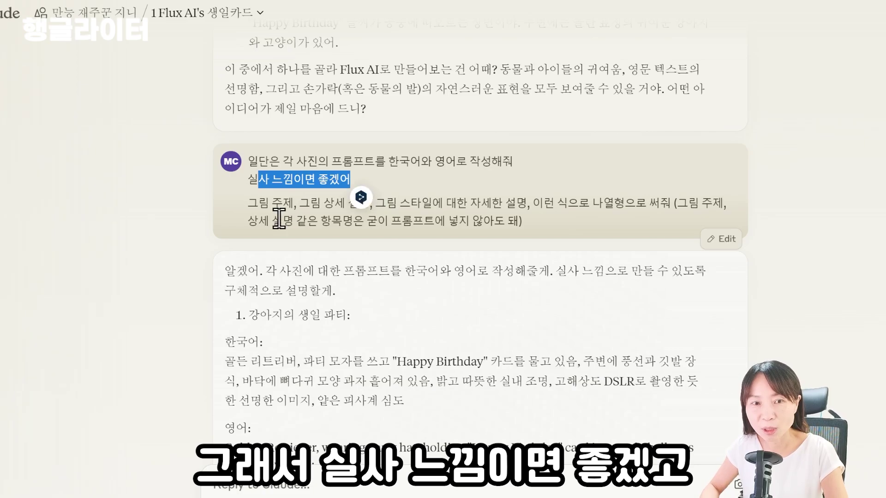
drag(248, 208, 483, 232)
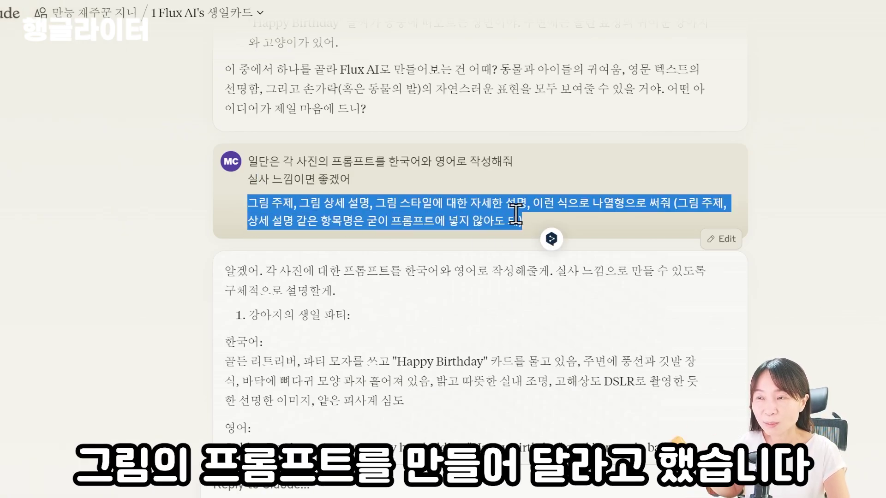
Compare the Korean and English prompts written for the puppy party and the girl-and-cat card.
scroll(510, 207, down, 3)
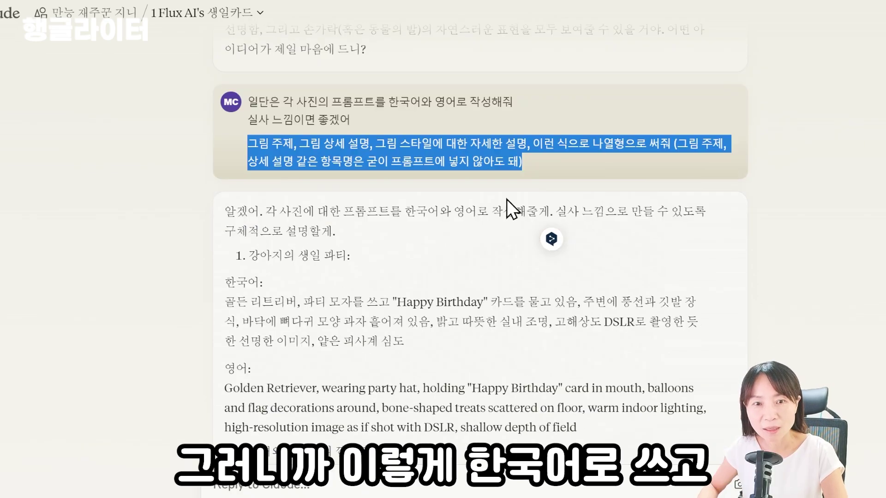
drag(225, 242, 406, 291)
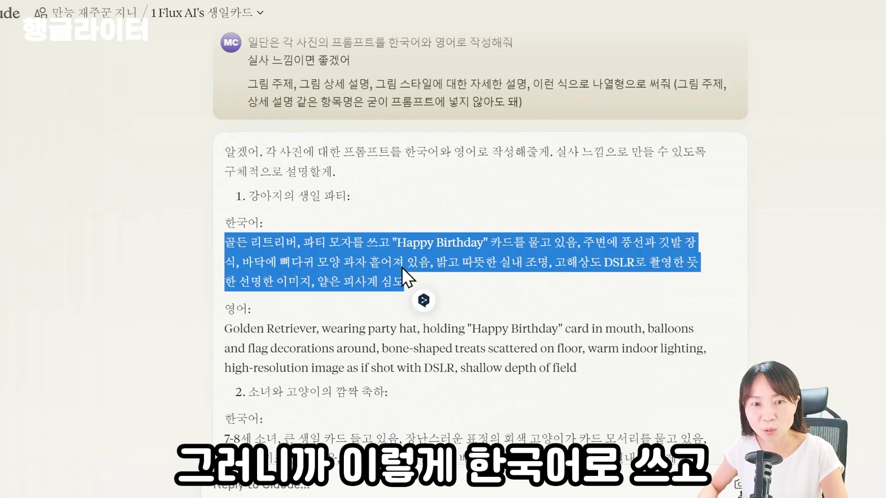
scroll(406, 291, down, 3)
drag(267, 210, 580, 253)
scroll(495, 221, down, 3)
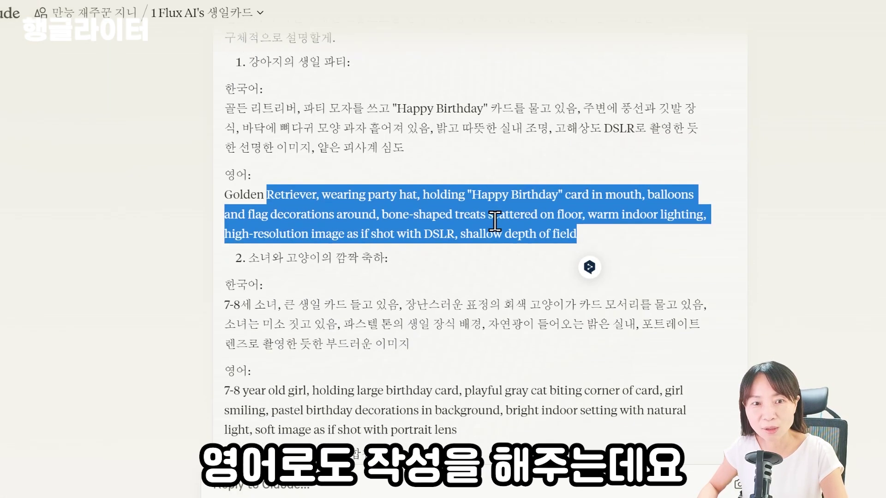
drag(251, 154, 383, 156)
triple_click(339, 306)
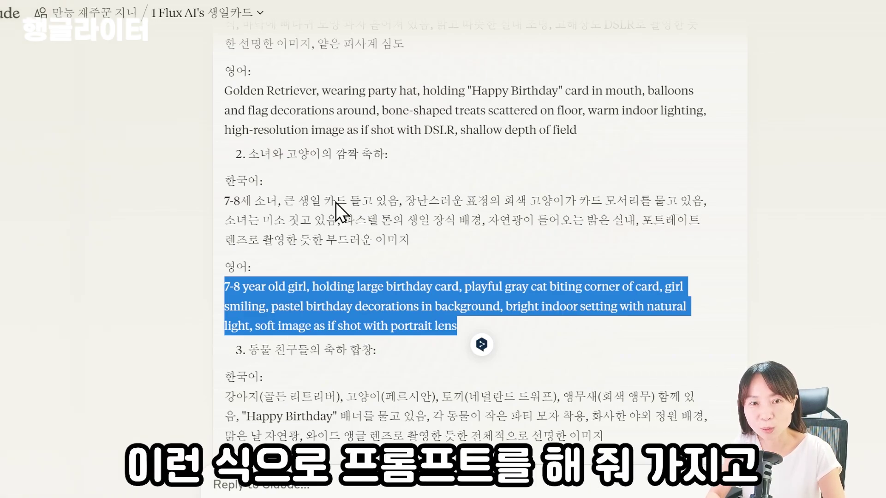
Copy the English girl-and-cat prompt beginning "7-8 year old girl, holding large birthday card" from Claude into the image description of the glif block.
click(228, 286)
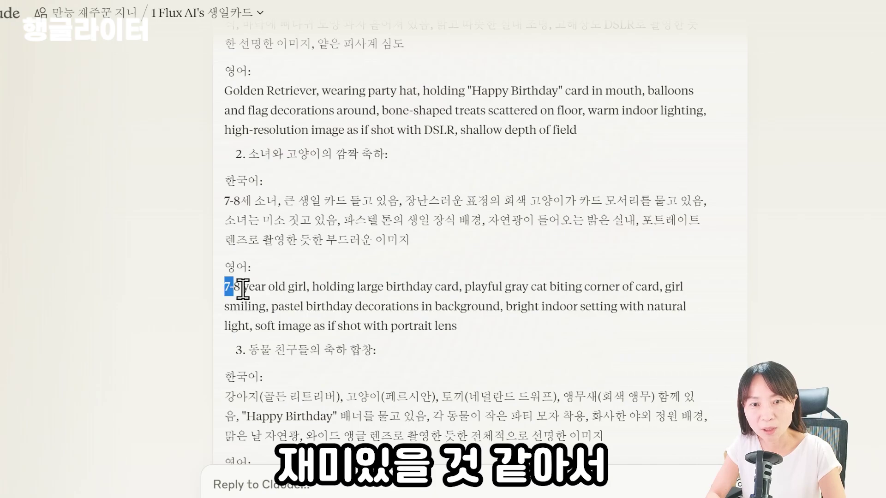
drag(243, 288, 470, 330)
key(ctrl+c)
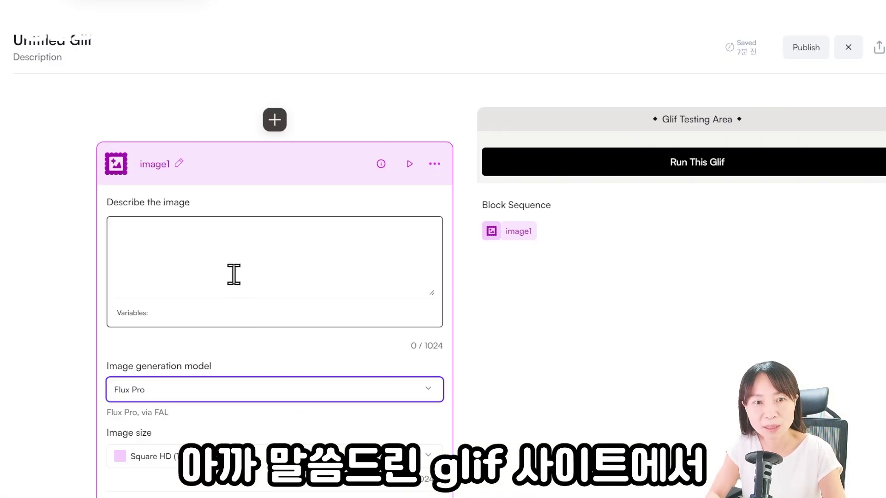
click(231, 263)
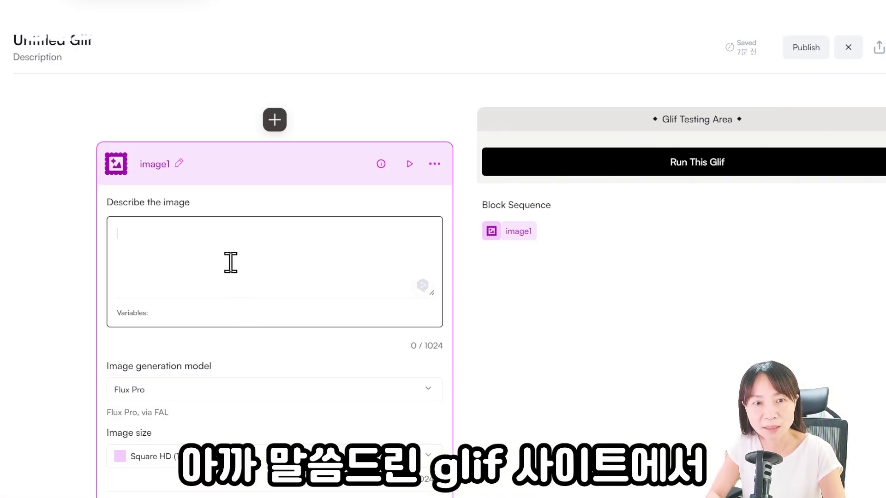
key(ctrl+v)
Select Flux Pro as the image generation model and Square HD (1:1) as the image size.
scroll(266, 278, down, 4)
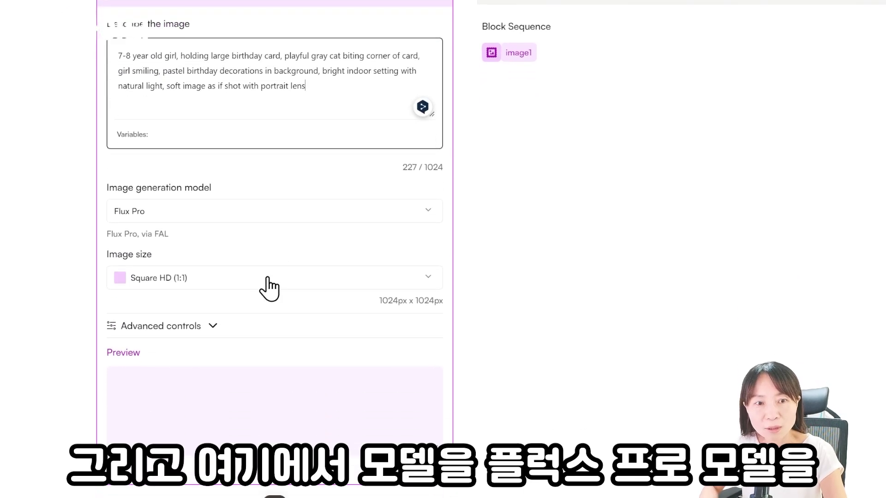
click(216, 214)
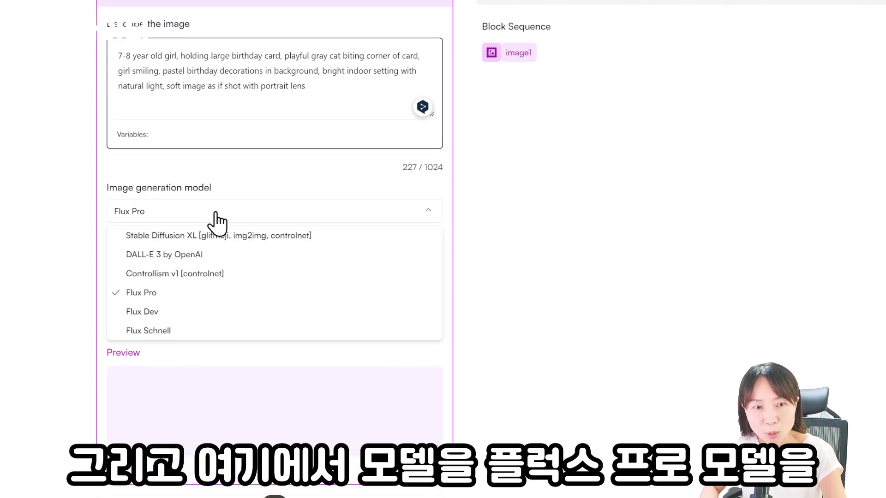
click(170, 296)
scroll(231, 277, down, 1)
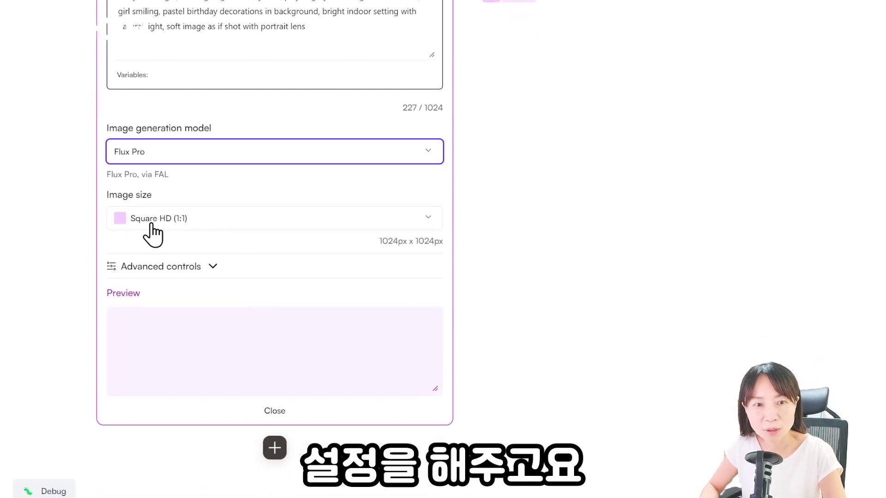
click(175, 224)
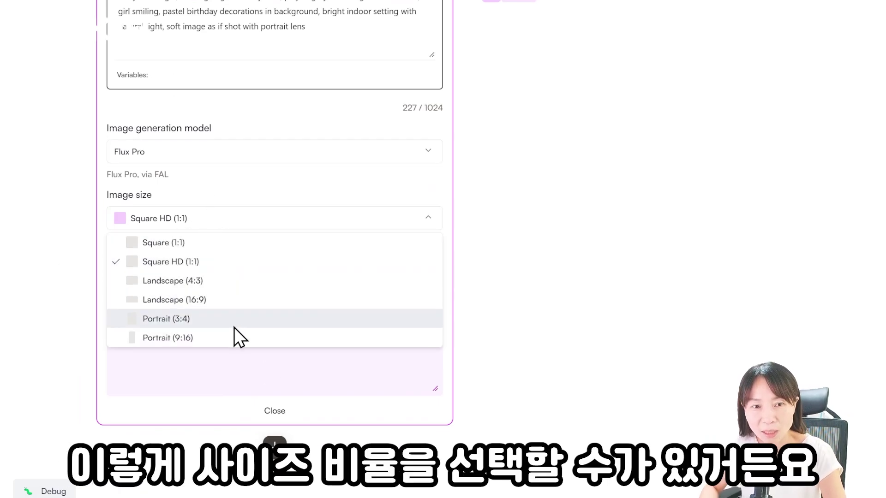
click(176, 261)
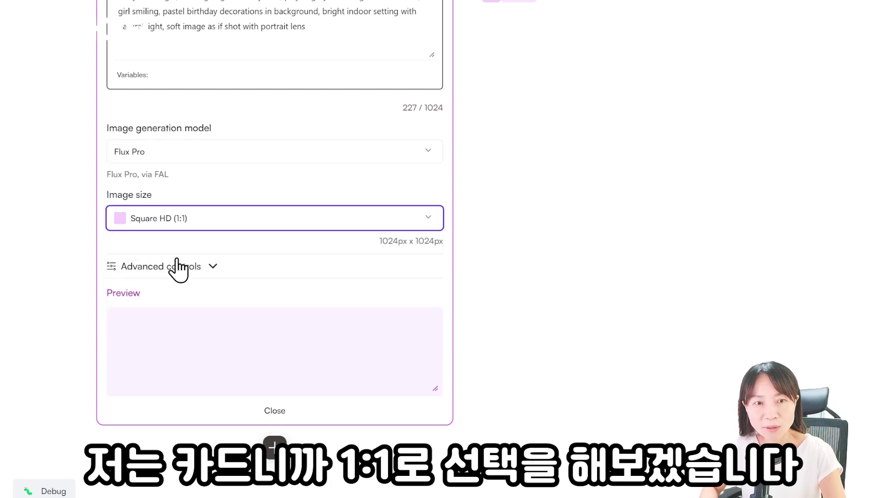
Check the advanced controls, keep their default settings, and run the glif to generate the girl-and-cat birthday image.
scroll(218, 298, down, 1)
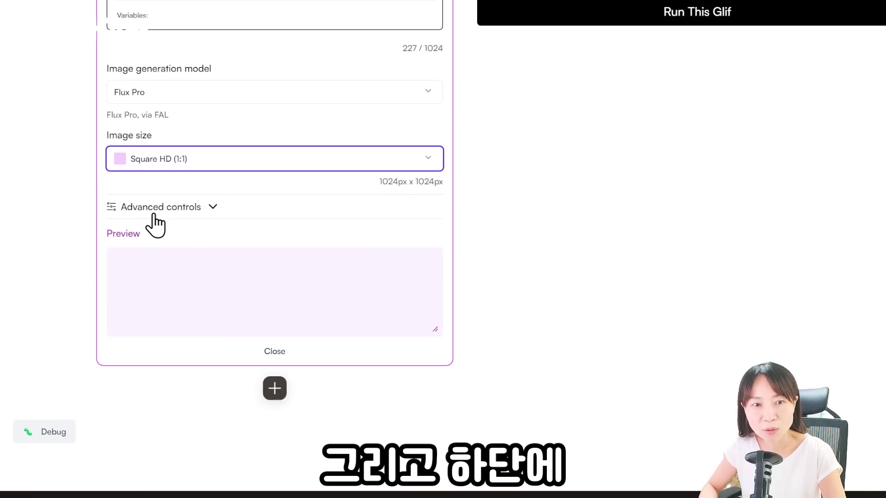
click(205, 213)
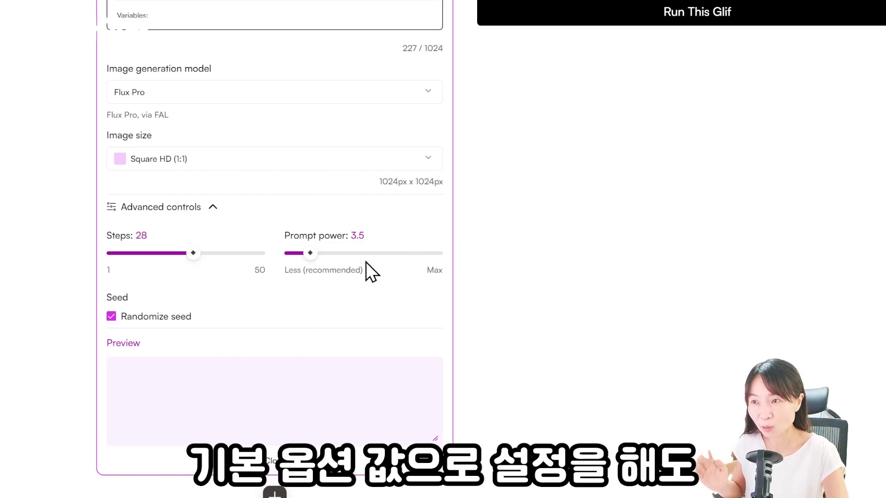
scroll(479, 362, up, 1)
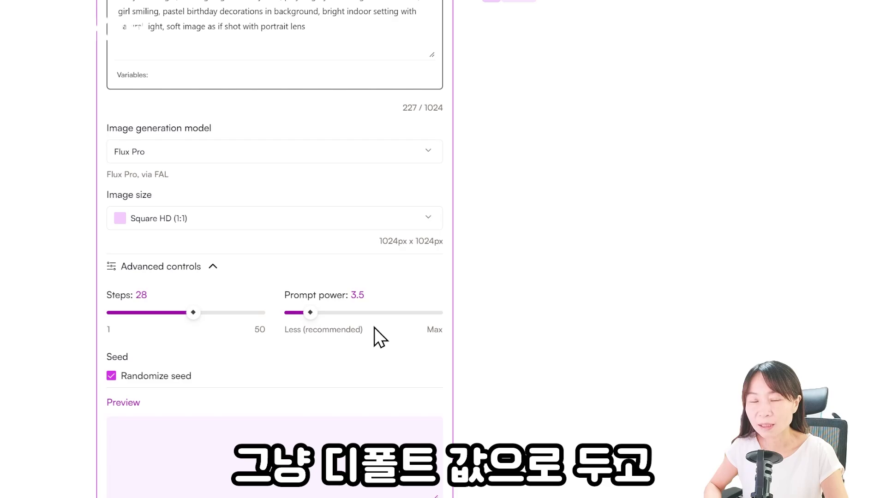
scroll(662, 311, up, 5)
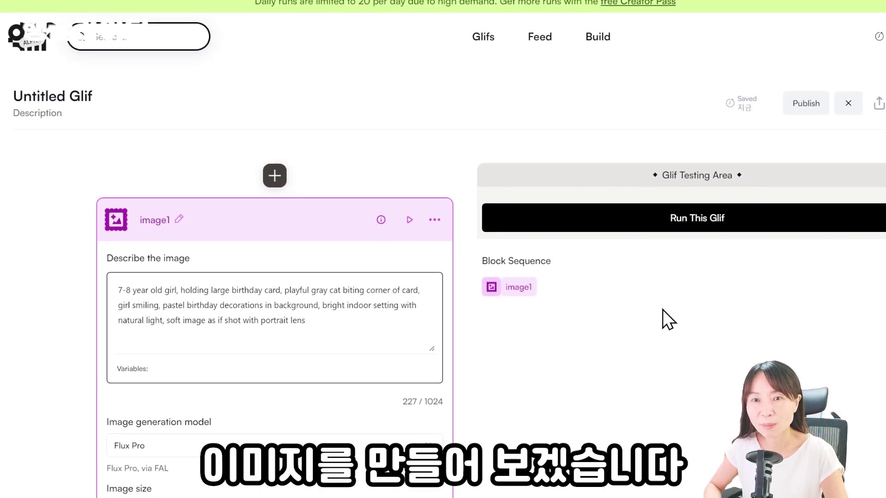
click(677, 228)
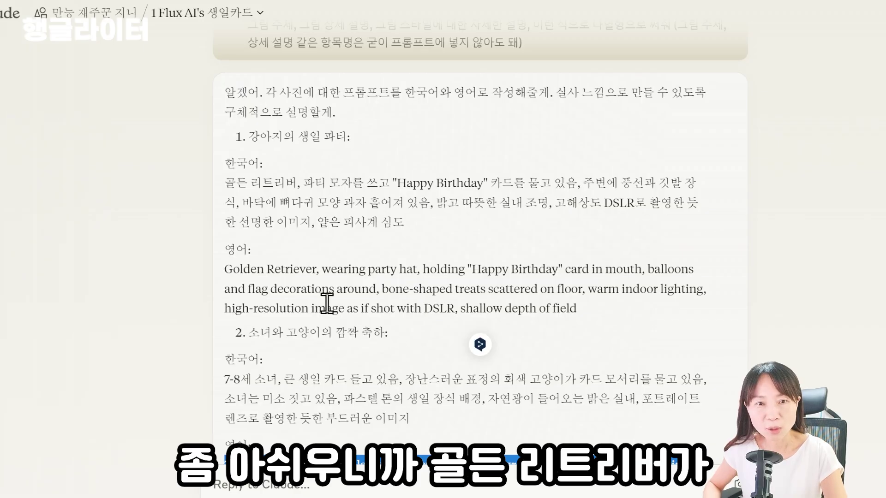
Replace the glif image description with Claude's English prompt beginning "Golden Retriever, wearing party hat" and generate the image.
triple_click(414, 294)
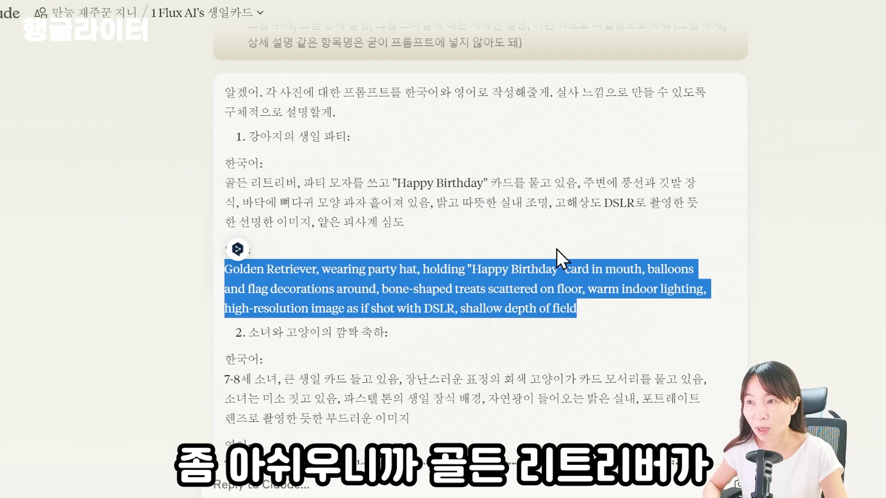
click(557, 250)
drag(473, 269, 560, 269)
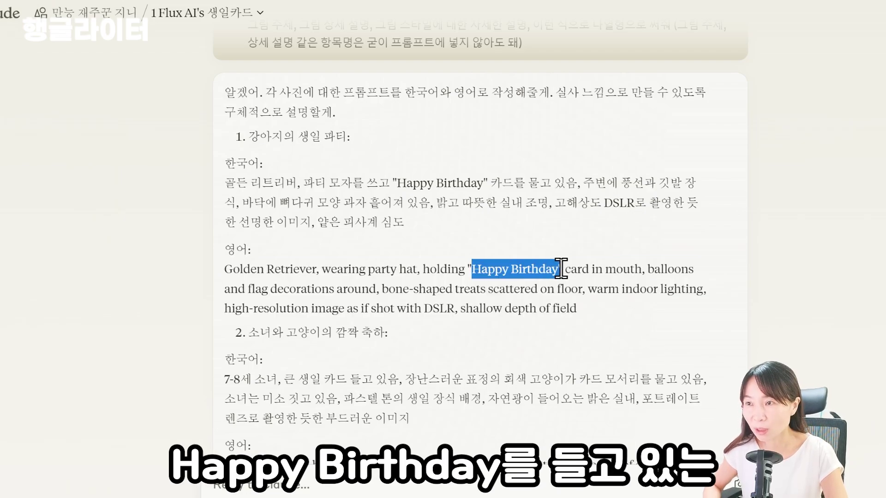
drag(593, 305, 226, 271)
key(ctrl+c)
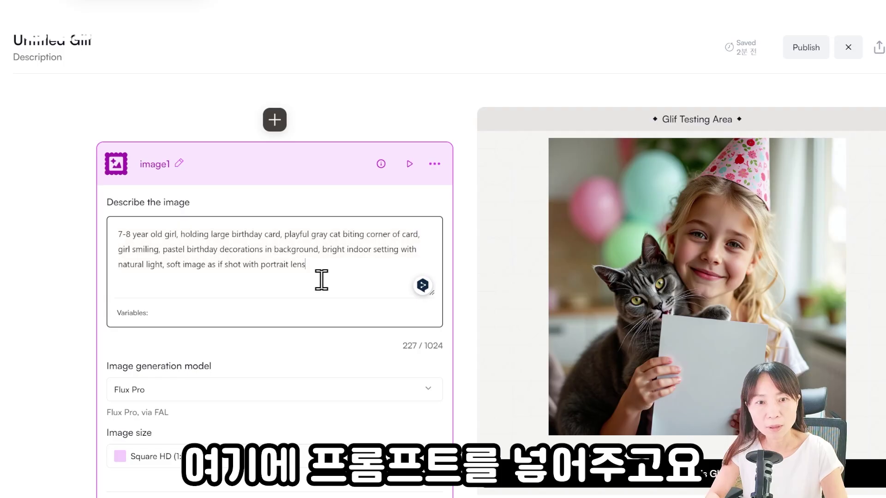
key(ctrl+a)
key(ctrl+v)
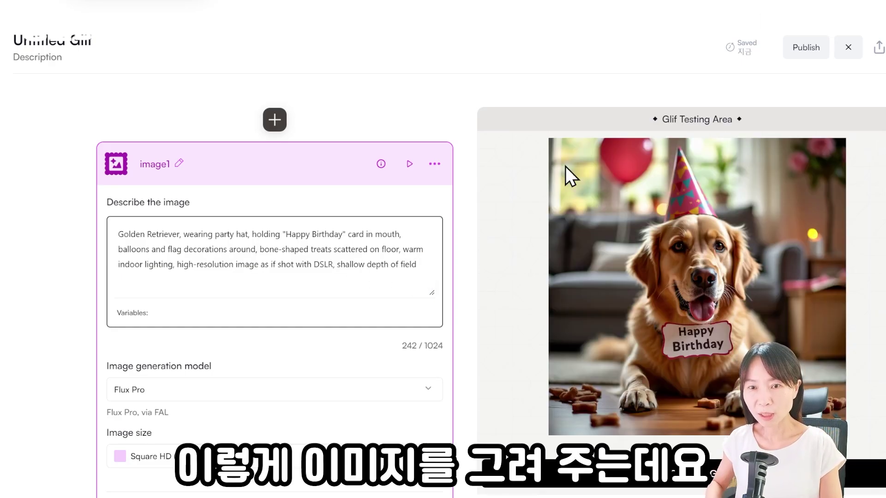
Enlarge the generated golden retriever birthday image and save it as an image file.
click(623, 291)
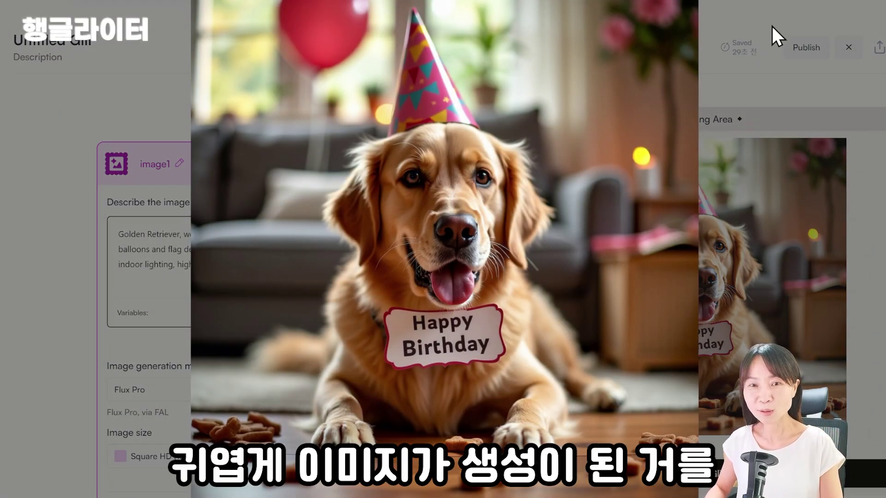
key(Escape)
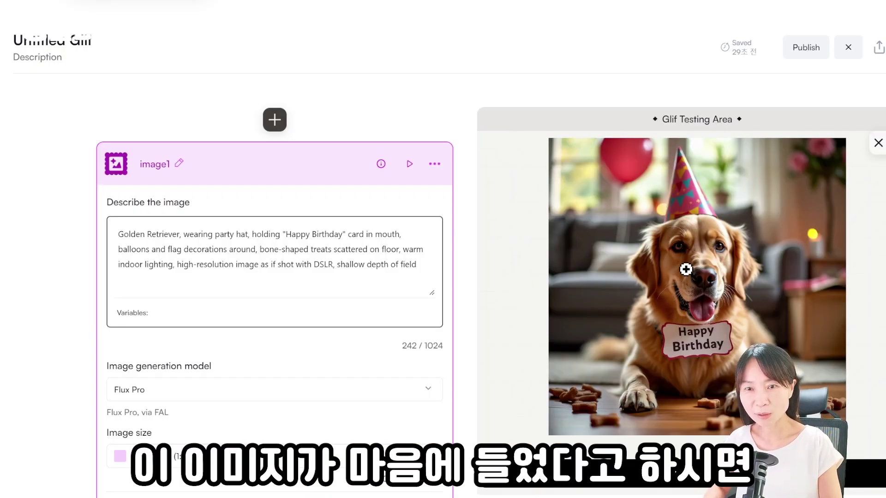
click(686, 270)
right_click(489, 165)
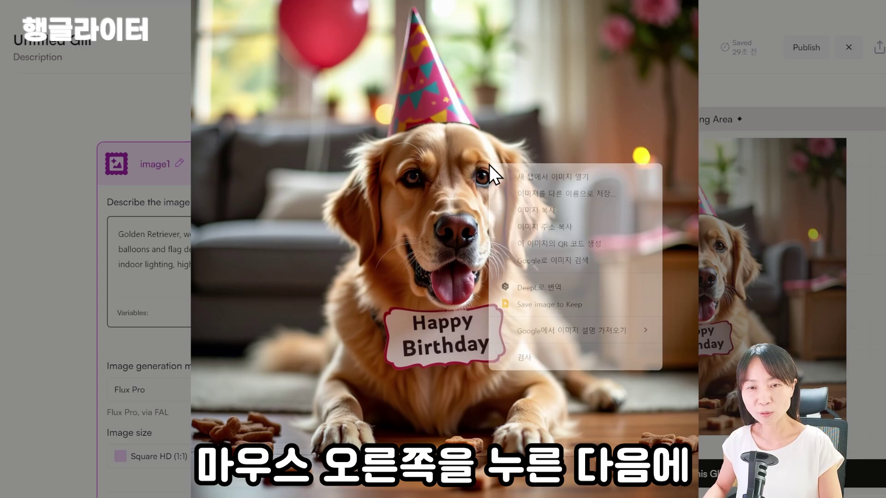
click(567, 195)
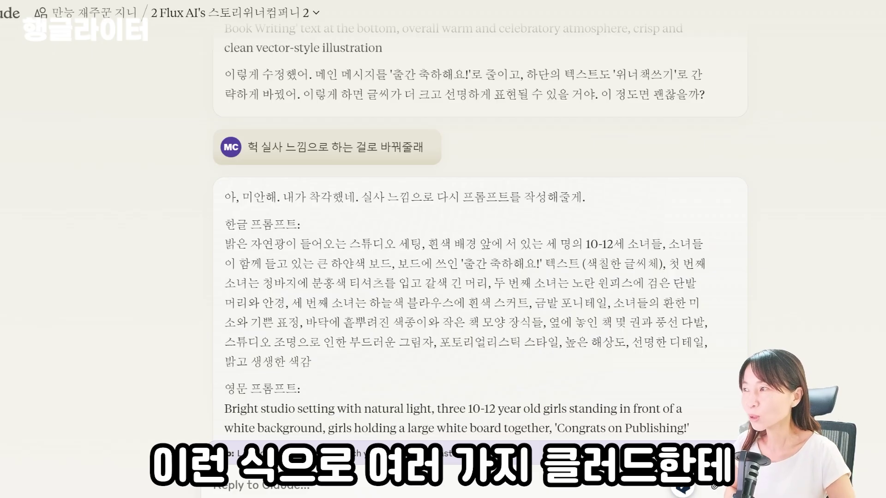
In Claude's second Flux AI chat, read the realistic prompts for three girls holding a "Congrats on Publishing!" board.
scroll(503, 316, down, 3)
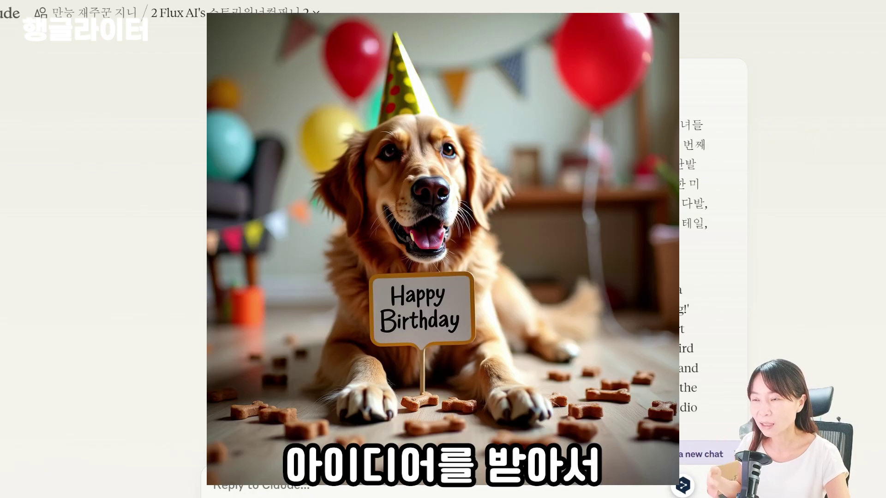
scroll(503, 249, down, 4)
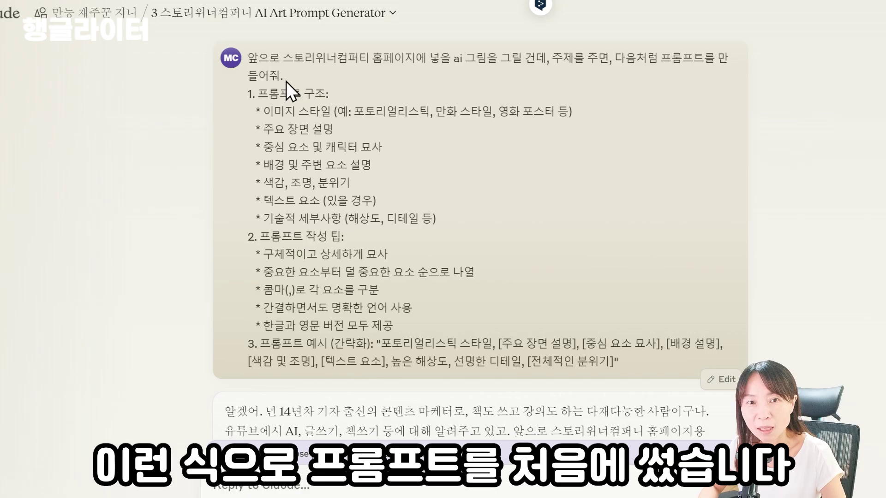
Examine the opening instructions in the AI Art Prompt Generator chat, covering prompt structure, writing tips and the shortened example for homepage images.
drag(282, 57, 597, 58)
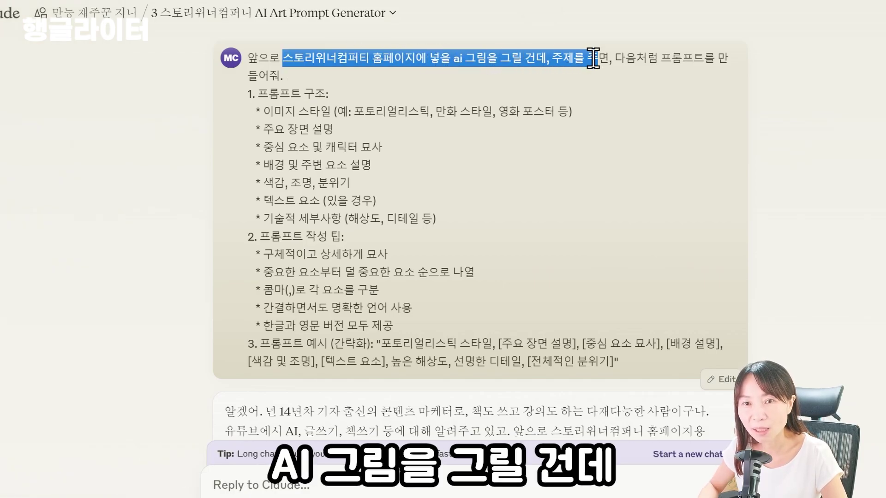
click(544, 67)
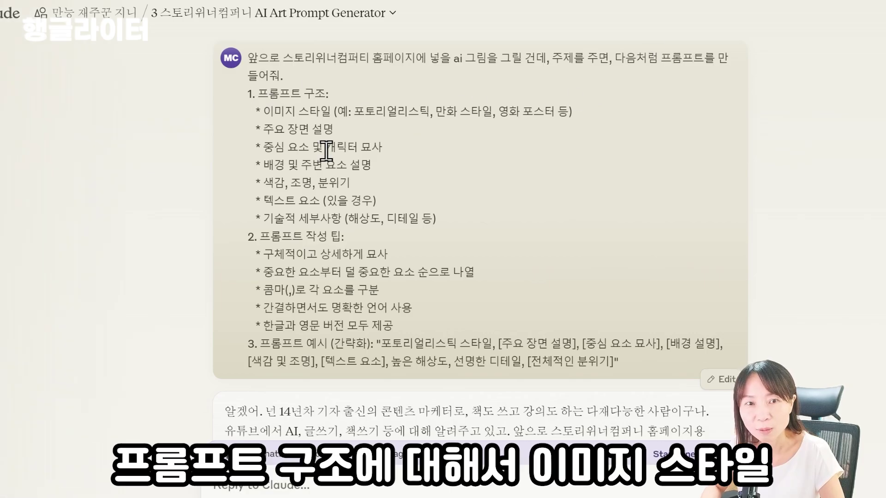
drag(252, 93, 327, 111)
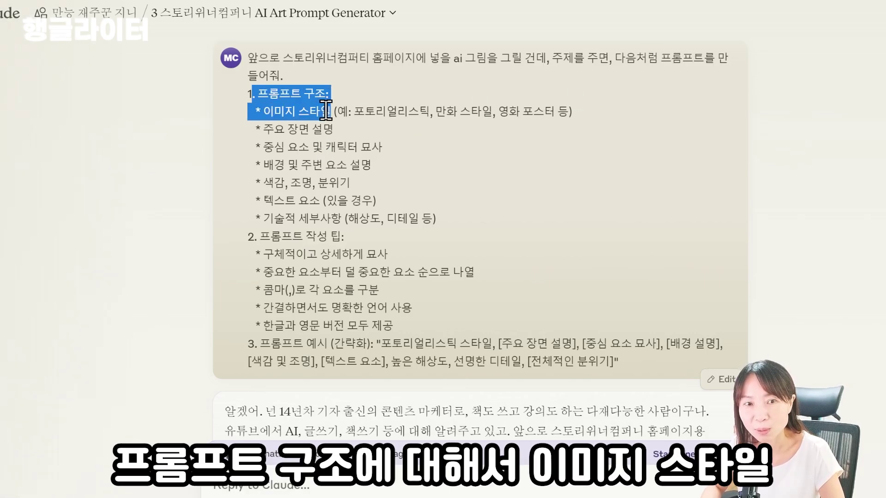
drag(276, 132, 312, 130)
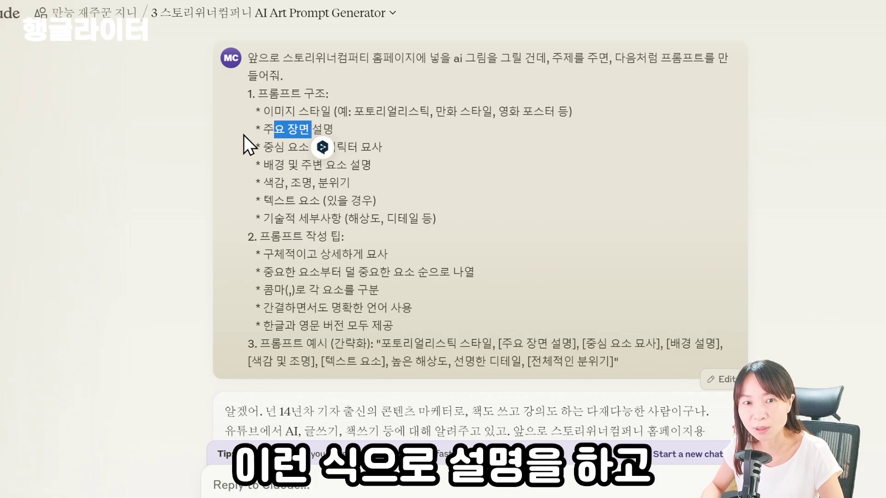
drag(249, 94, 451, 217)
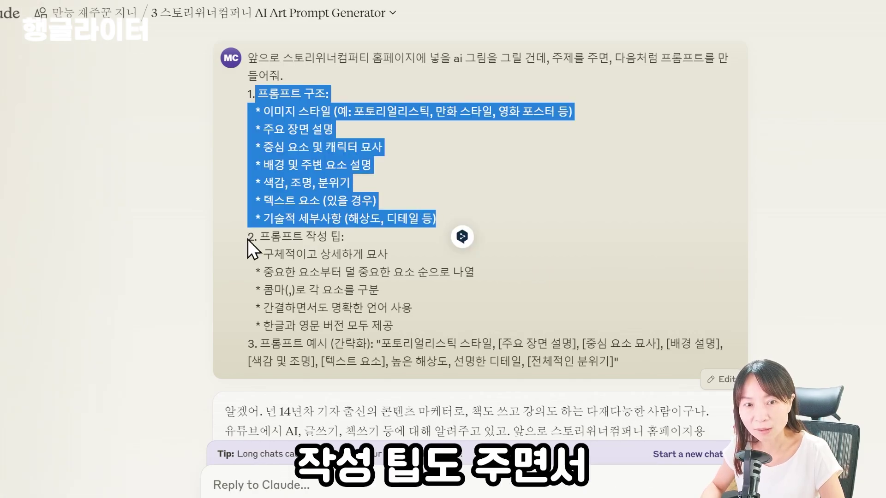
drag(248, 238, 406, 328)
drag(254, 344, 569, 378)
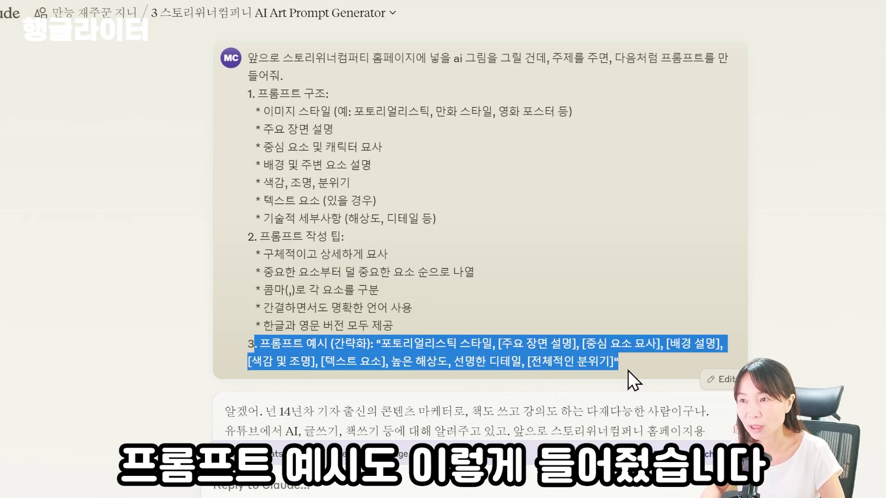
drag(627, 371, 630, 357)
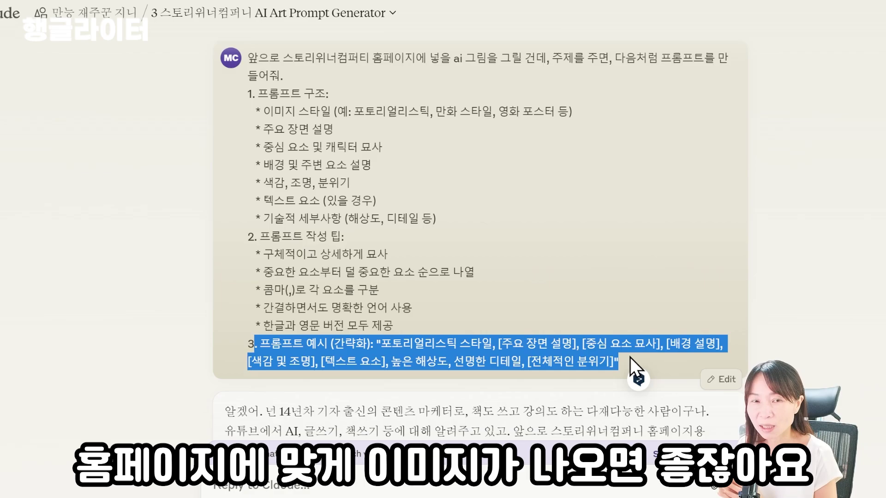
drag(252, 94, 650, 362)
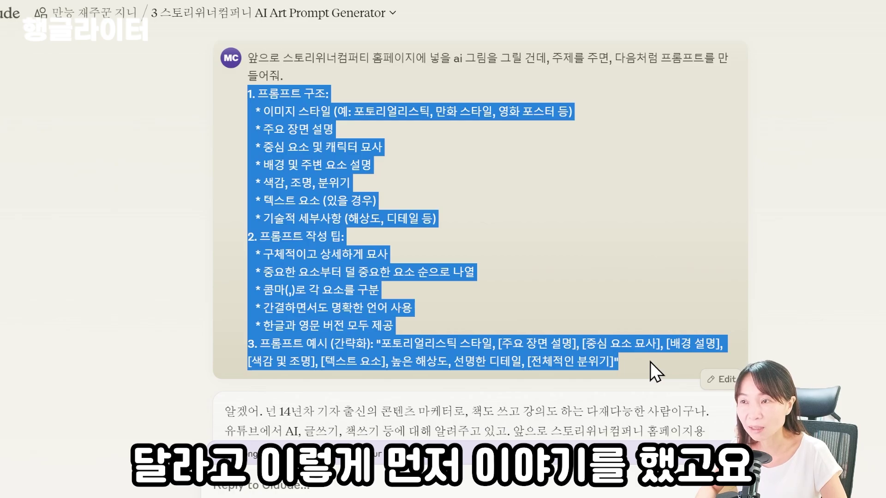
Review the homepage main image requests, from the modern office with a reference photo to the three-person and people-free versions.
scroll(650, 362, down, 9)
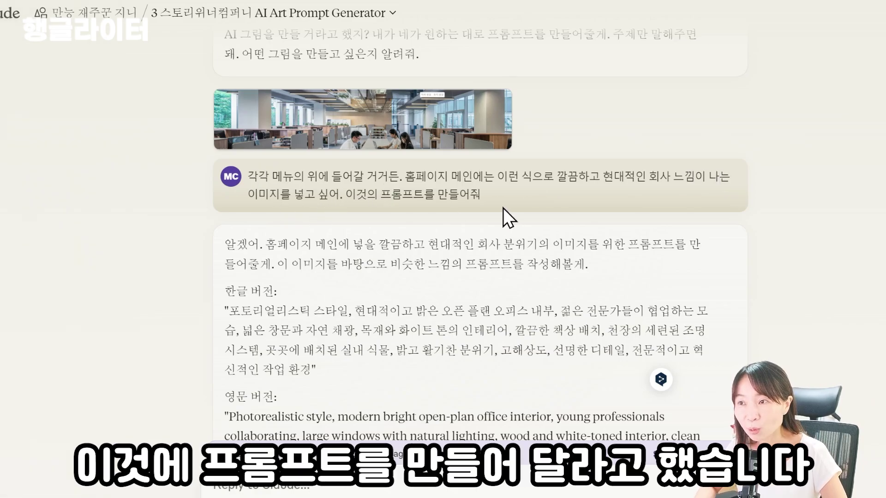
scroll(496, 205, down, 5)
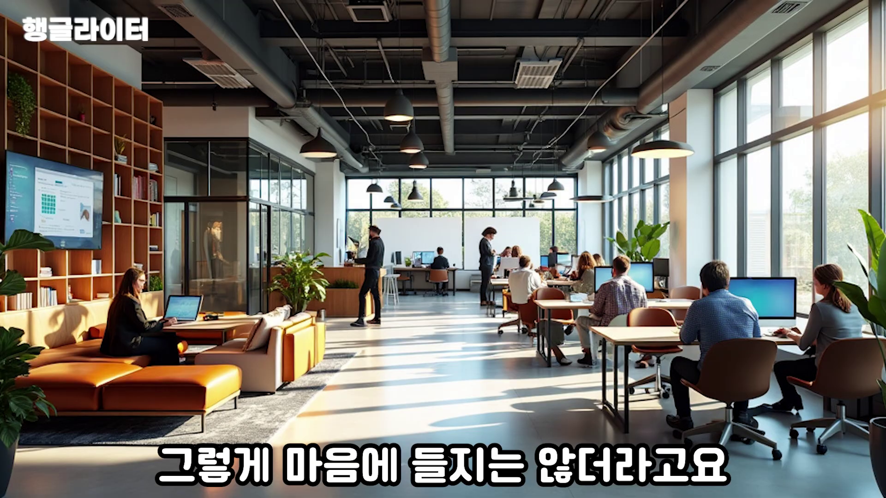
scroll(552, 216, down, 2)
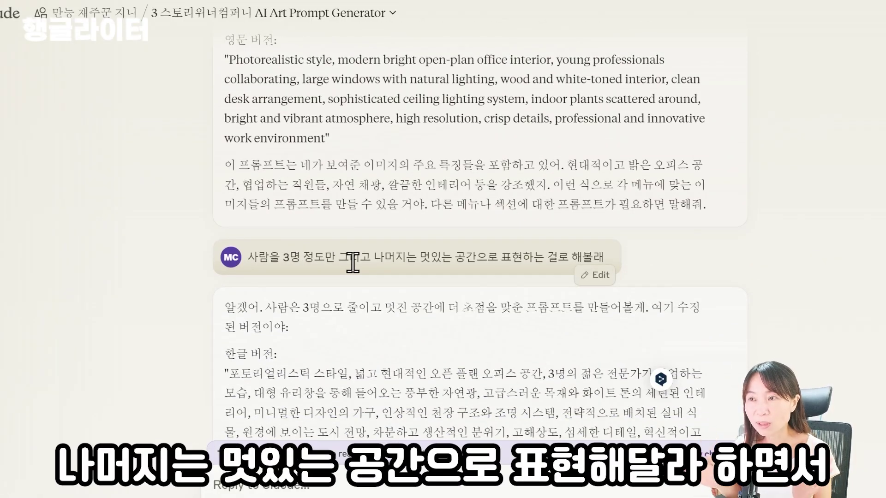
scroll(351, 260, down, 5)
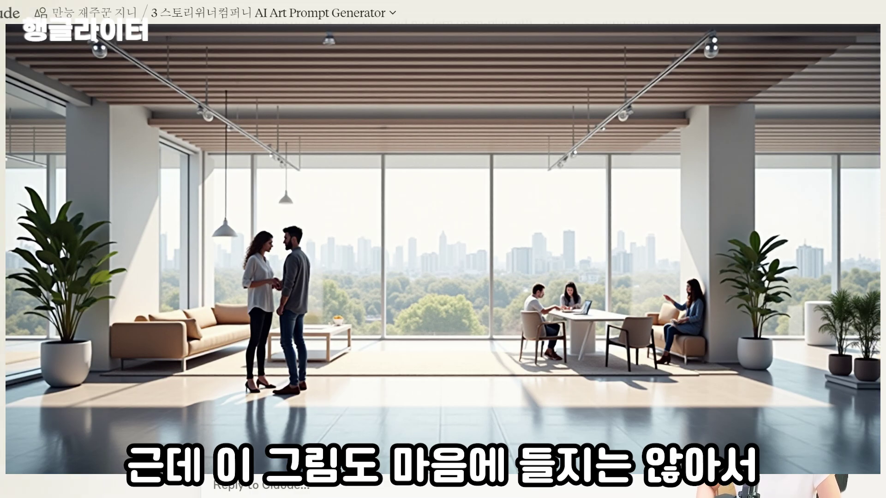
scroll(336, 237, down, 3)
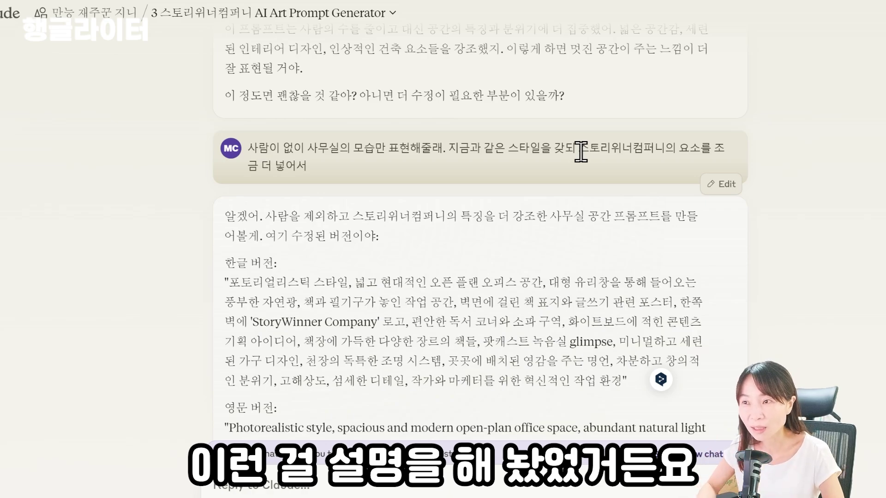
Read the Korean prompt for the people-free office, noting the books, writing tools and wall posters that reflect the company.
scroll(544, 186, down, 4)
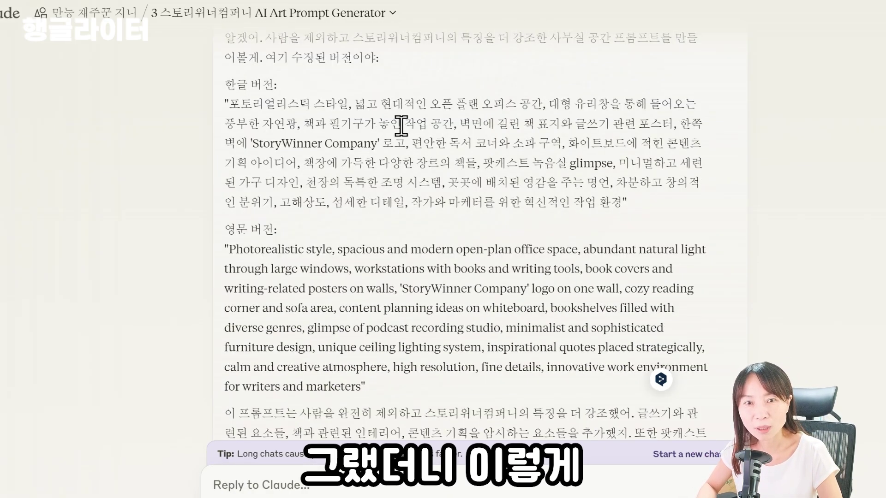
drag(480, 104, 697, 107)
drag(236, 124, 587, 130)
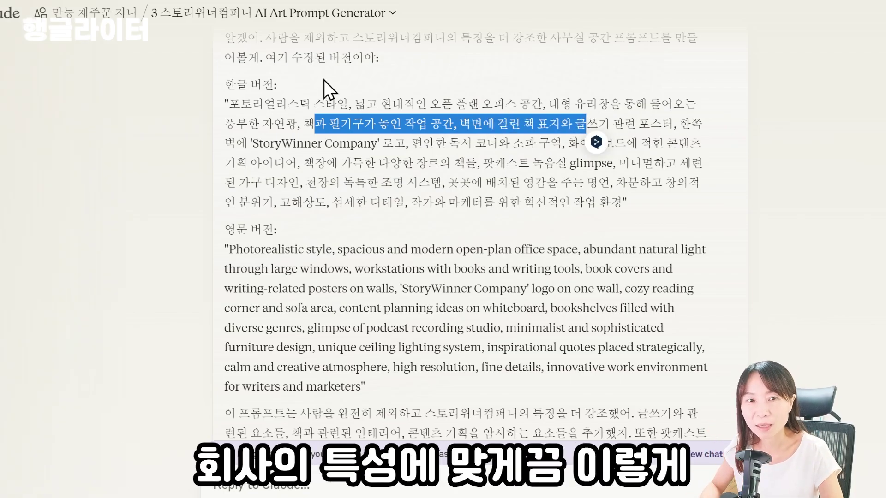
click(304, 103)
drag(229, 104, 634, 199)
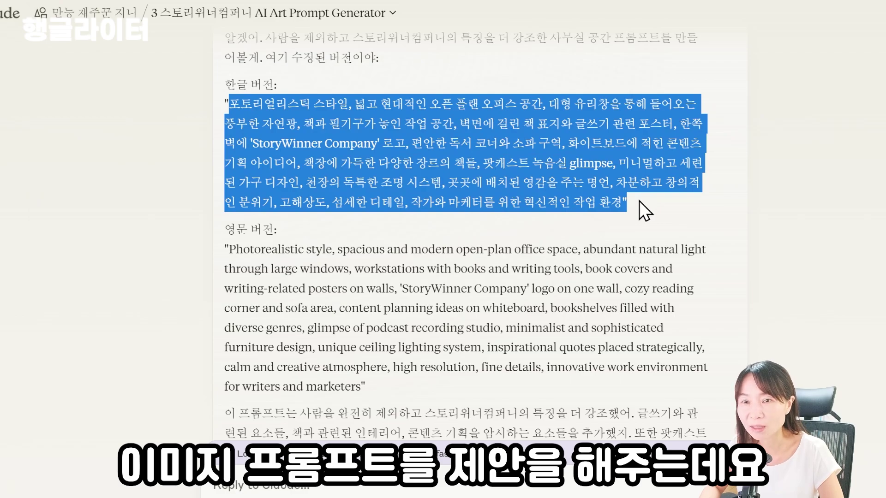
click(496, 182)
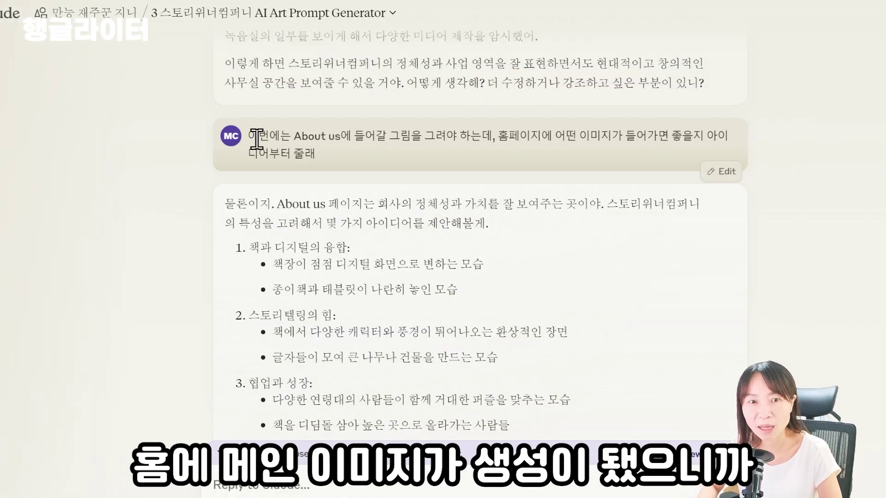
Read the request for About us page image ideas and go through the suggestions Claude gives.
drag(249, 136, 463, 150)
double_click(304, 138)
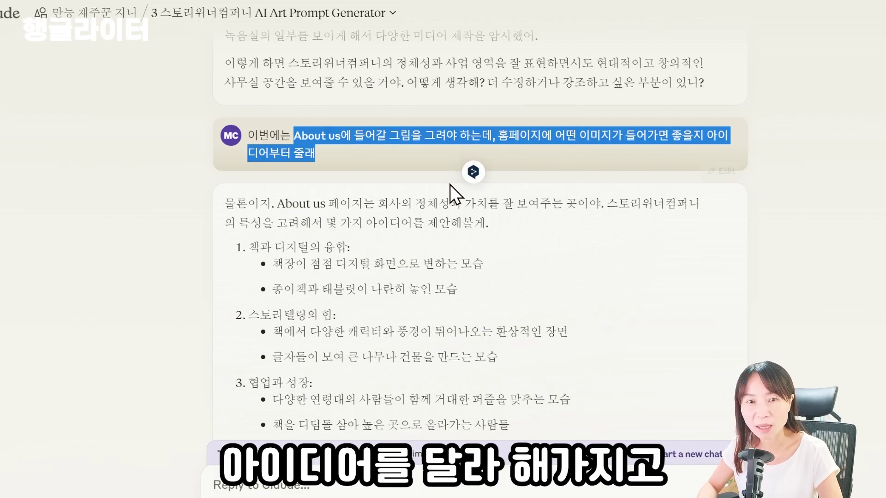
scroll(369, 98, down, 15)
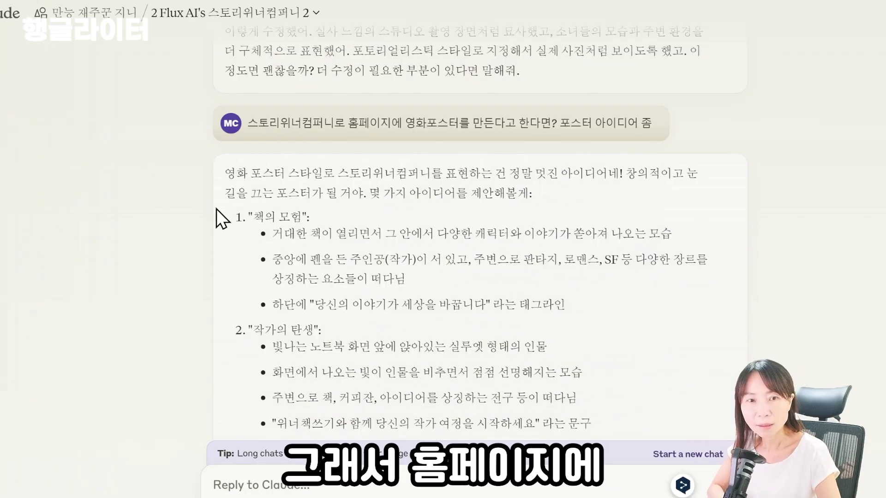
In the second Flux AI chat, read the homepage movie poster idea request and the Korean and English prompts for the "책의 모험" poster.
drag(248, 123, 660, 129)
scroll(431, 226, down, 20)
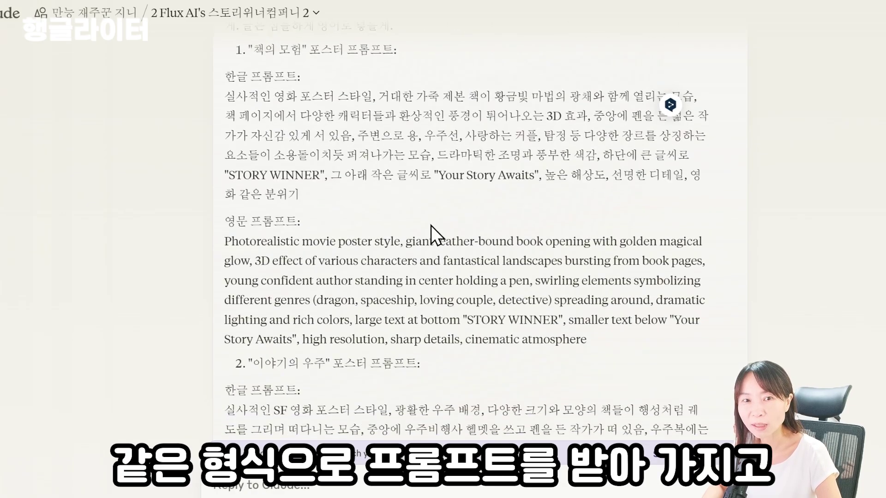
scroll(444, 202, up, 3)
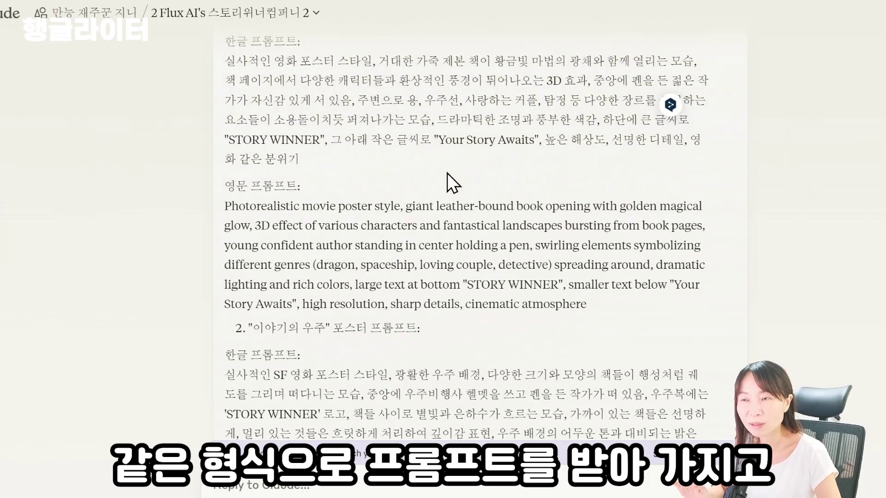